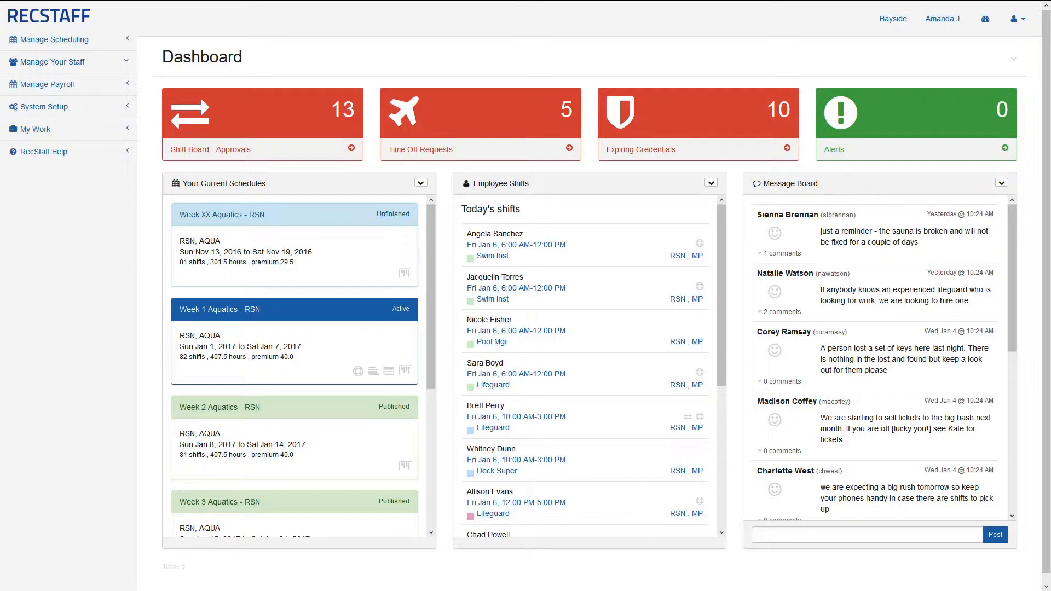
Open the Credentials Master List and scroll through entries like Aquatic Supervisor, Bronze Cross and CPR
click(119, 68)
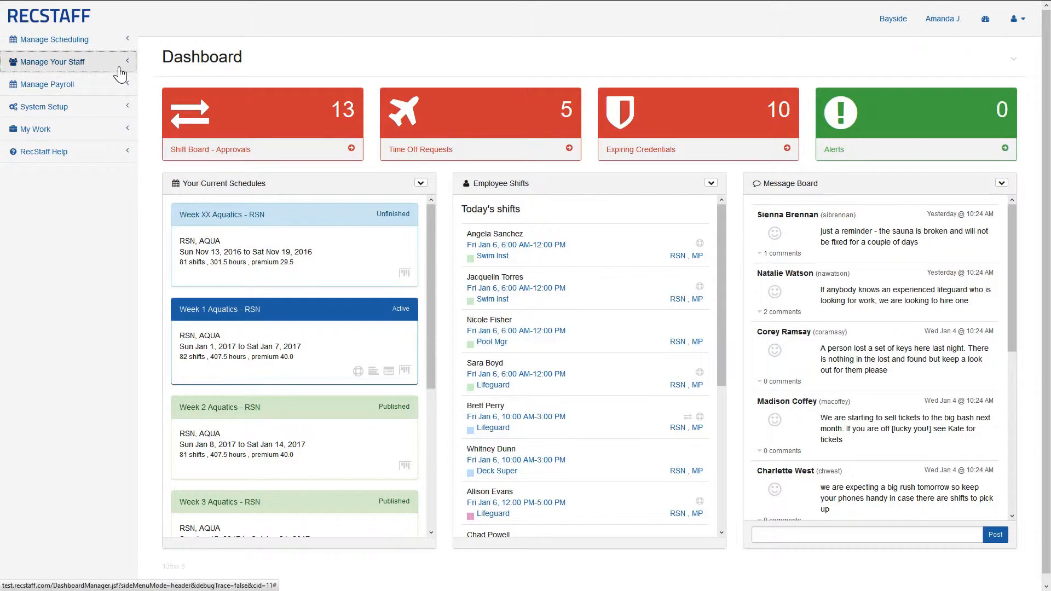
click(118, 106)
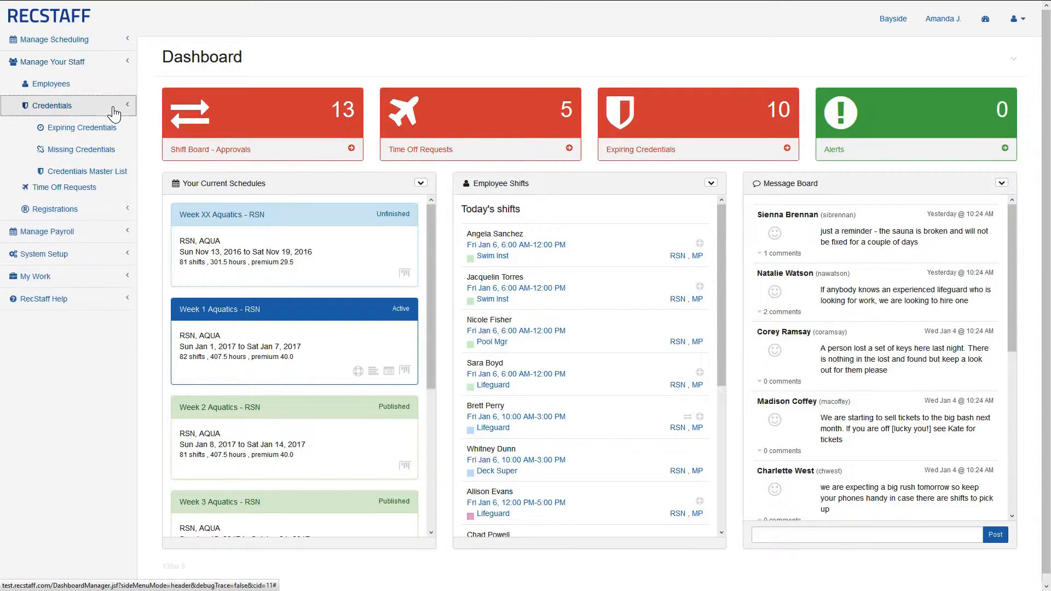
click(130, 171)
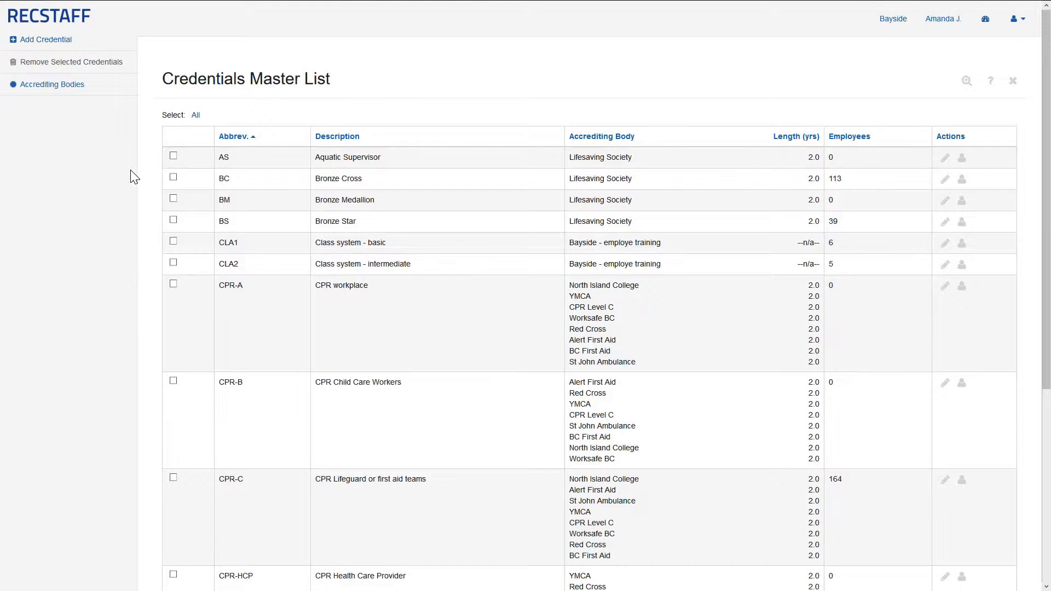
scroll(425, 181, down, 5)
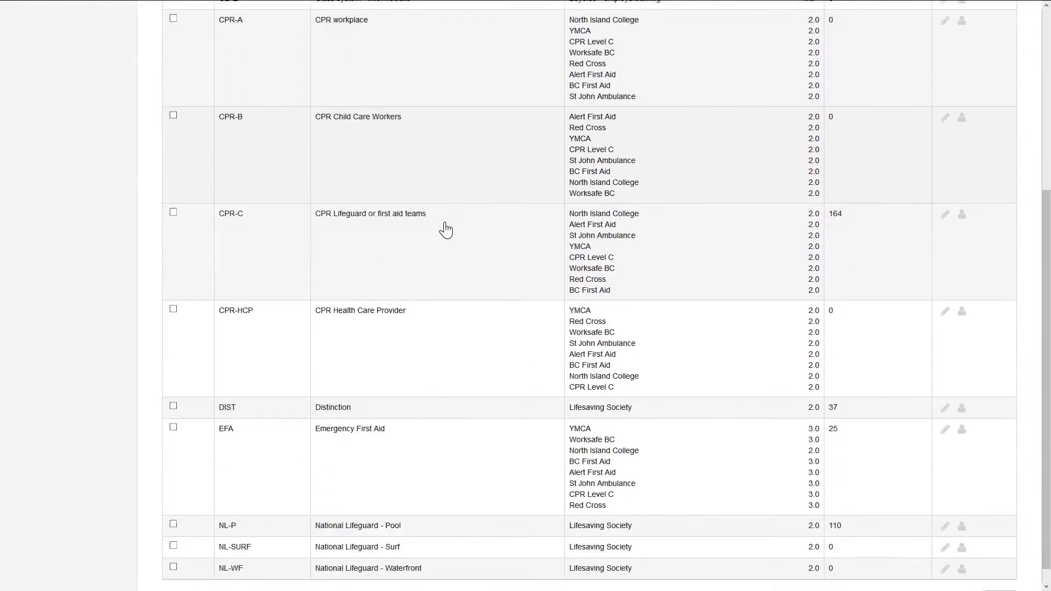
scroll(447, 254, up, 6)
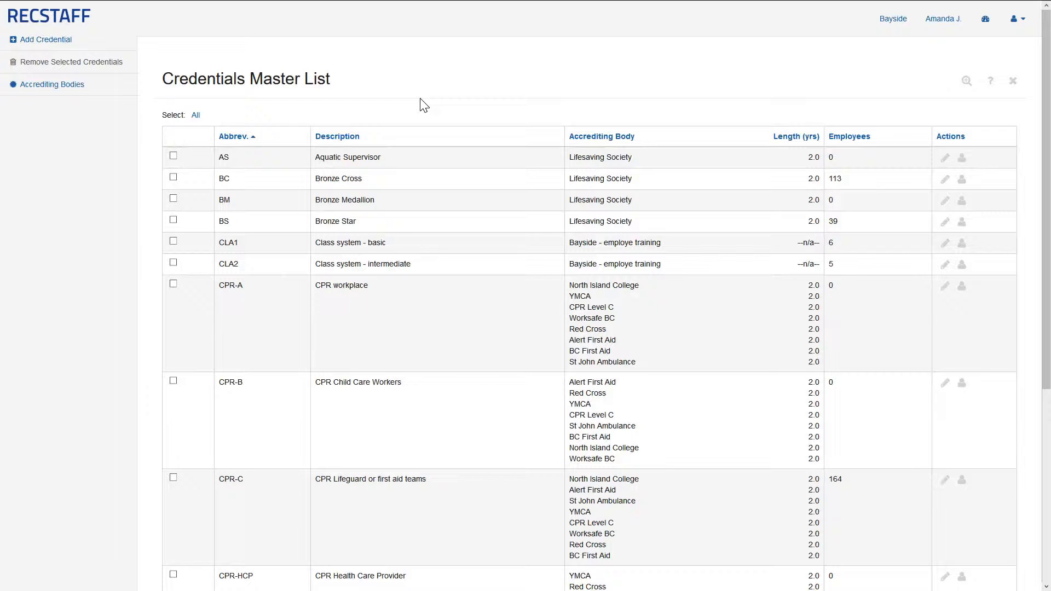
Add 'My Accrediting Body' to the accrediting bodies list and close that list
click(110, 92)
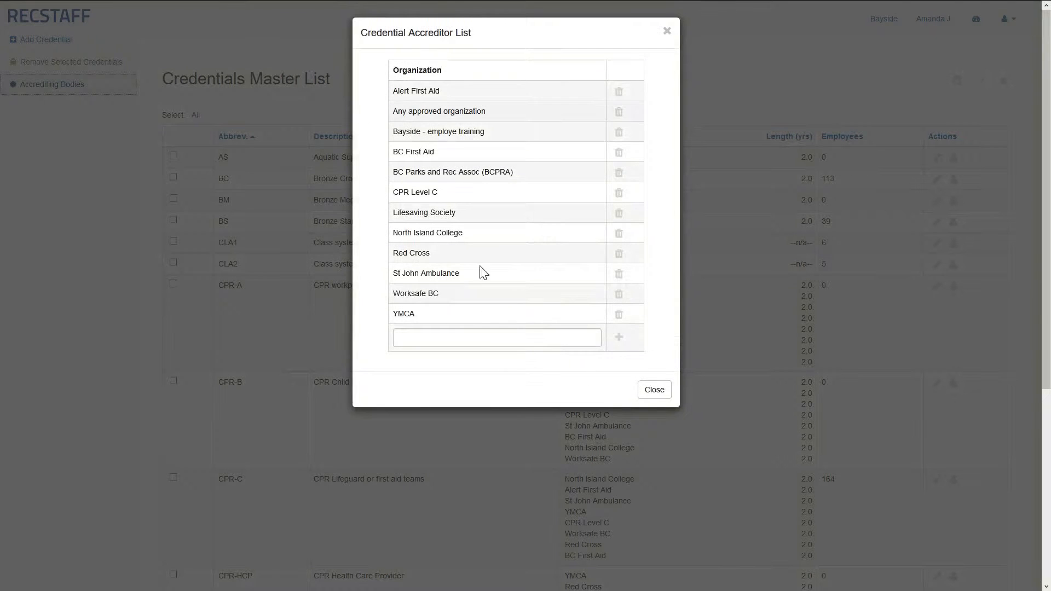
click(458, 340)
text(My )
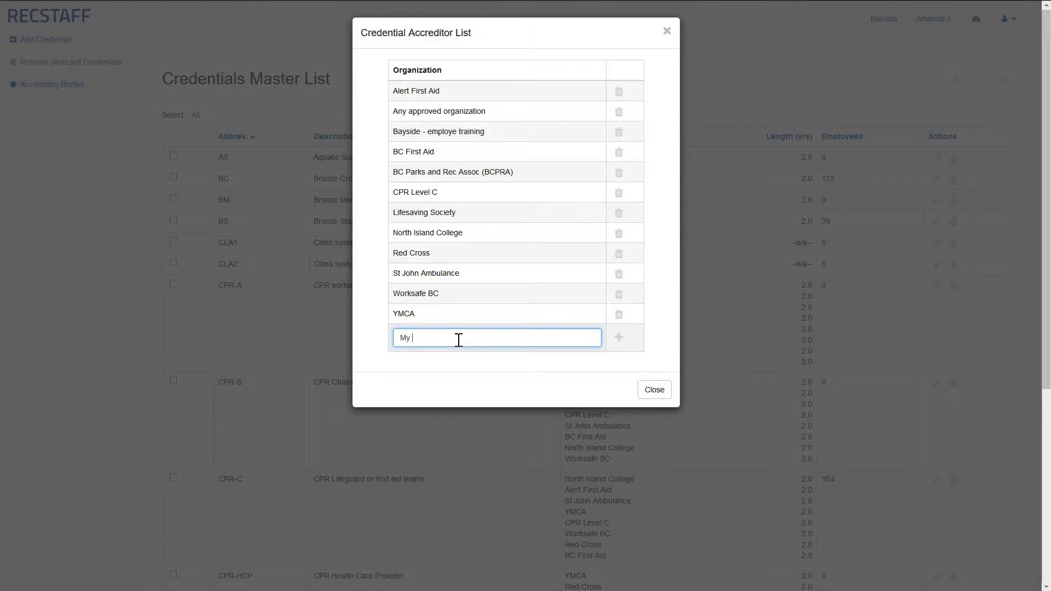
text(Accrediting Body)
click(616, 342)
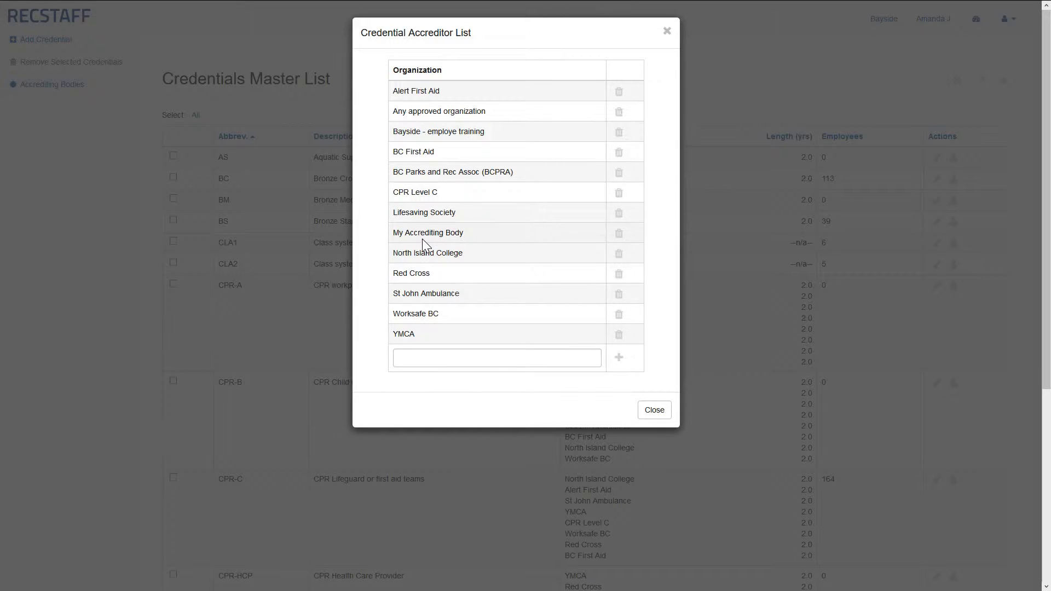
click(653, 410)
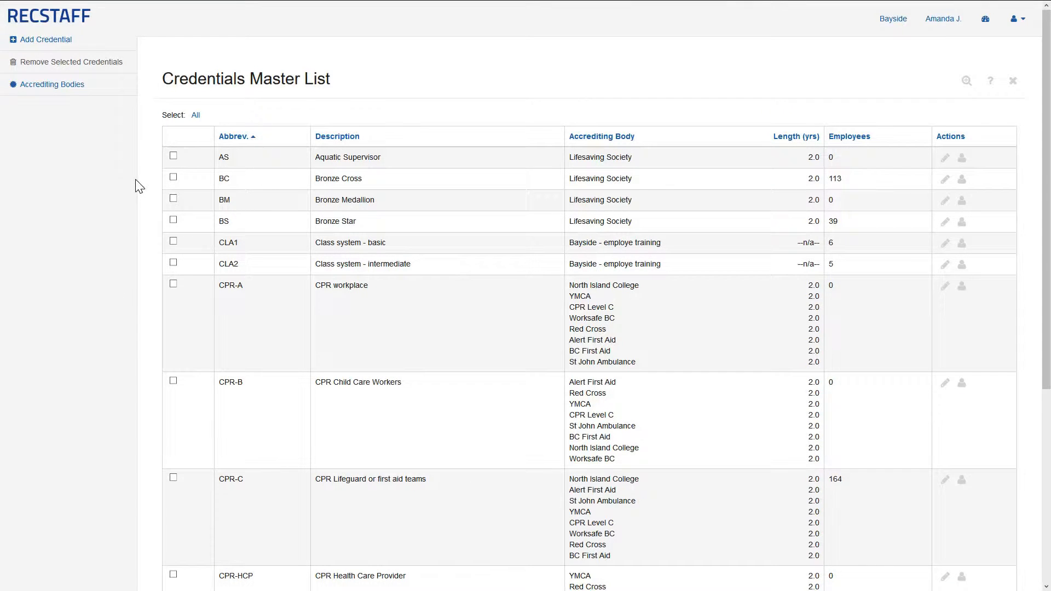
Begin a new credential with abbreviation 'HH - 1' and description 'Hoola Hoop - Level 1'
click(129, 45)
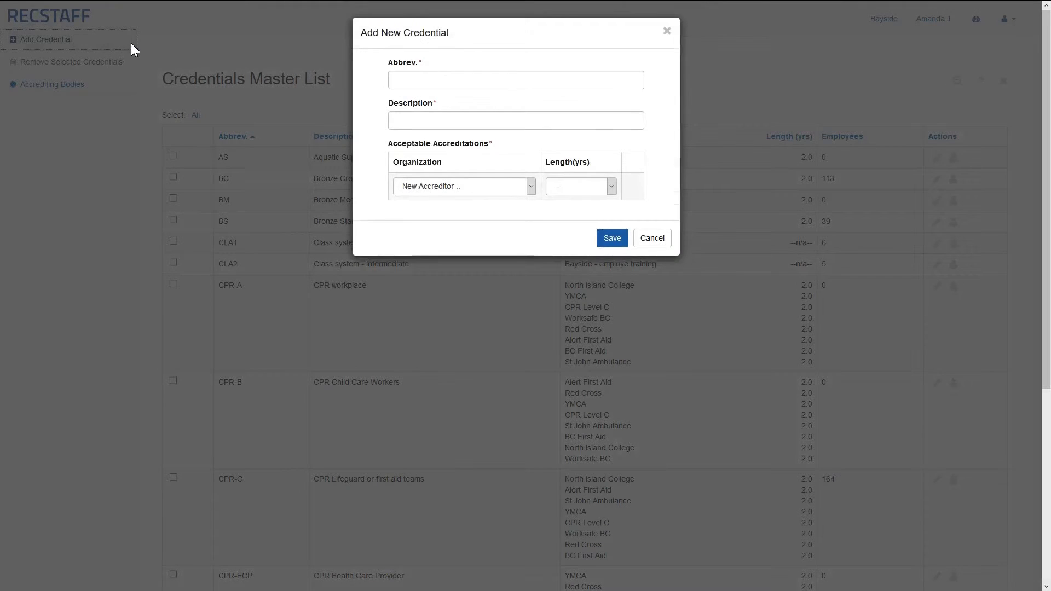
click(406, 80)
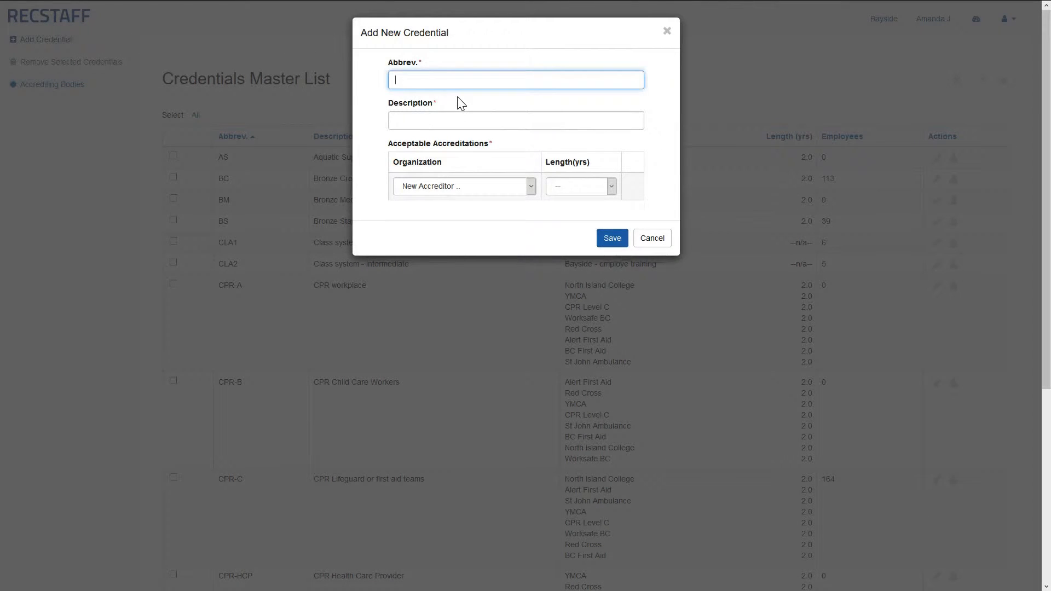
text(HH - 1)
key(Tab)
text(Hoola Hoo)
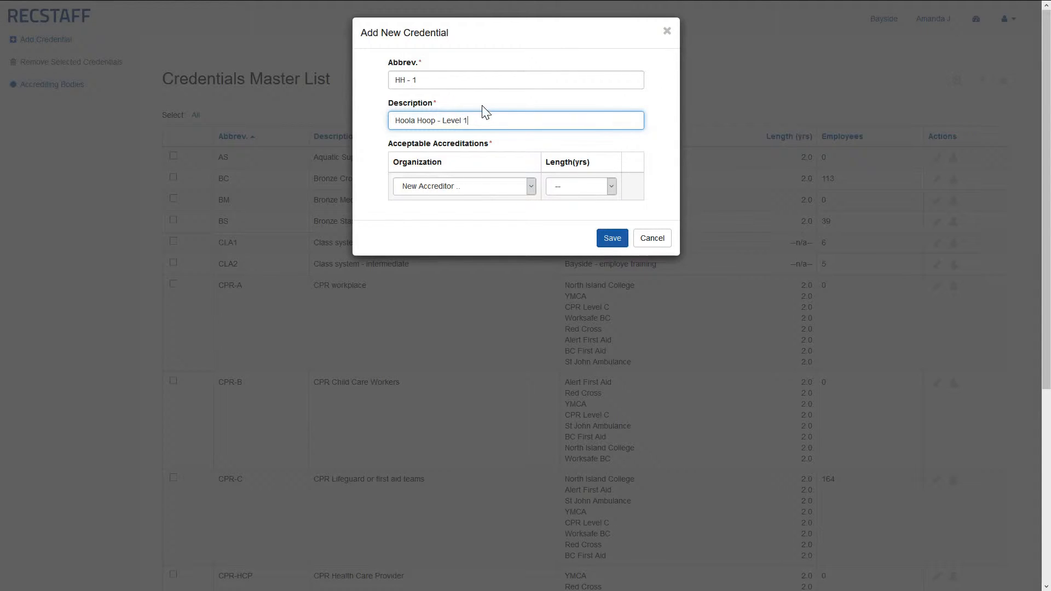
Give HH - 1 a 5-year My Accrediting Body accreditation and save the credential
click(531, 188)
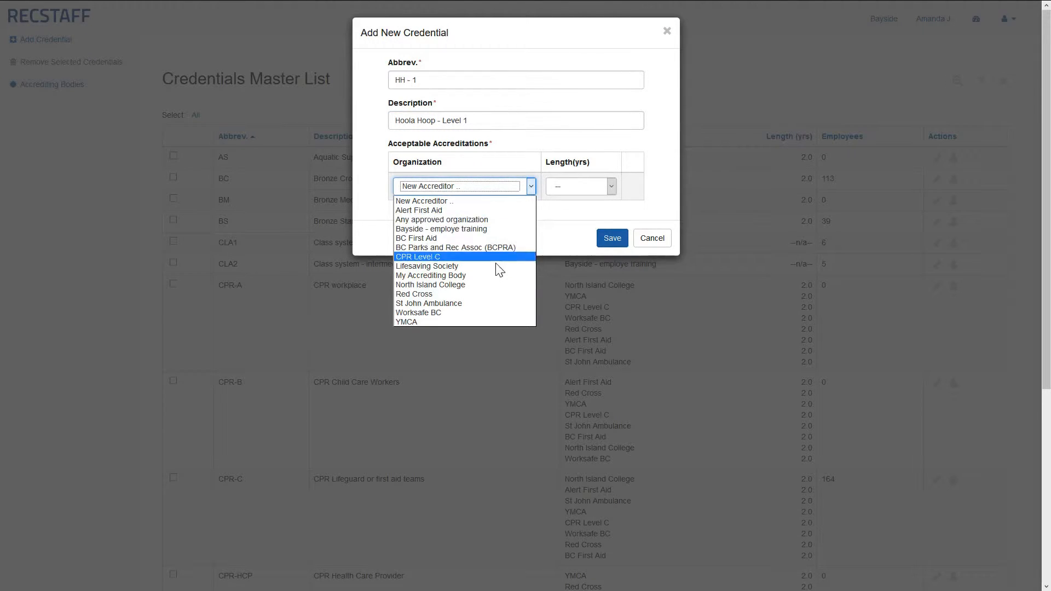
click(491, 276)
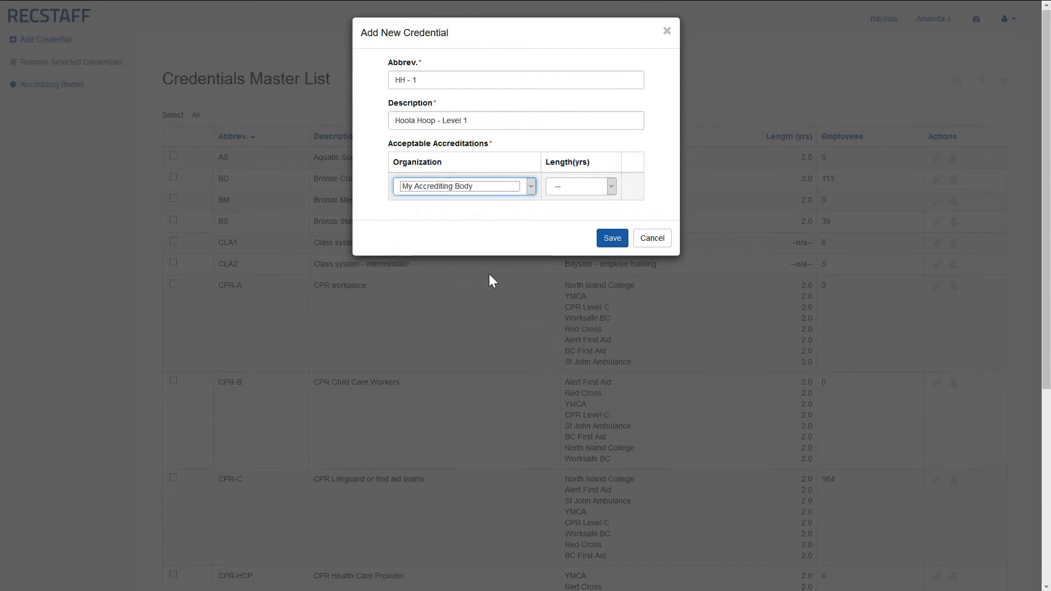
click(612, 186)
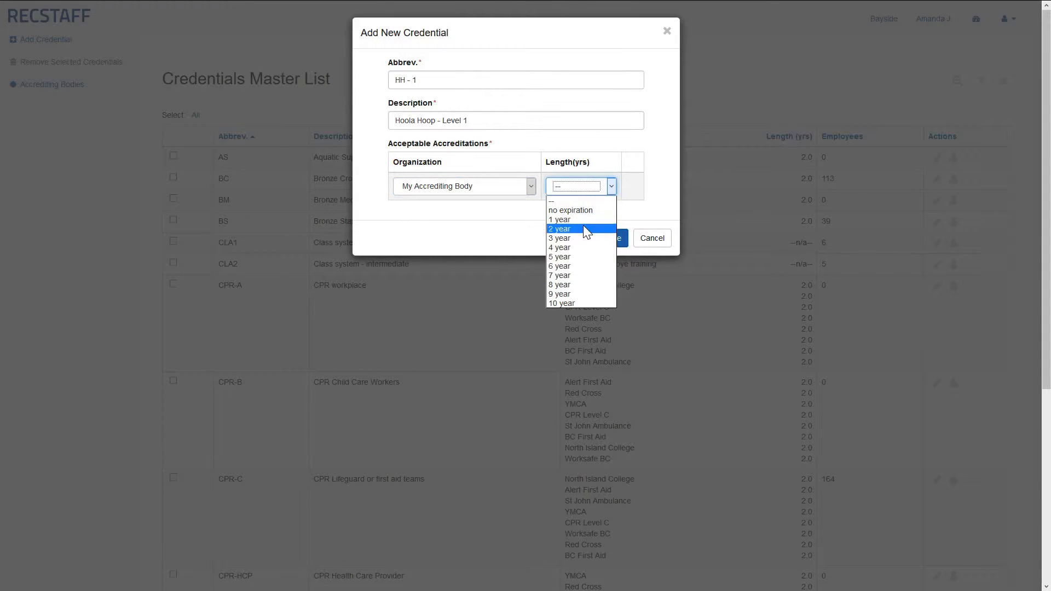
click(577, 255)
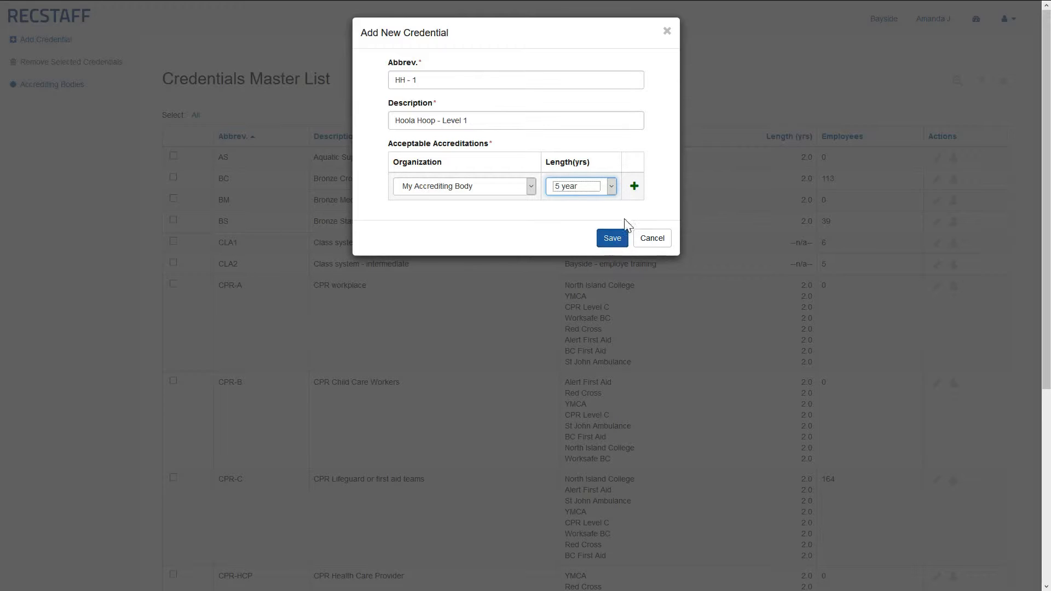
click(634, 187)
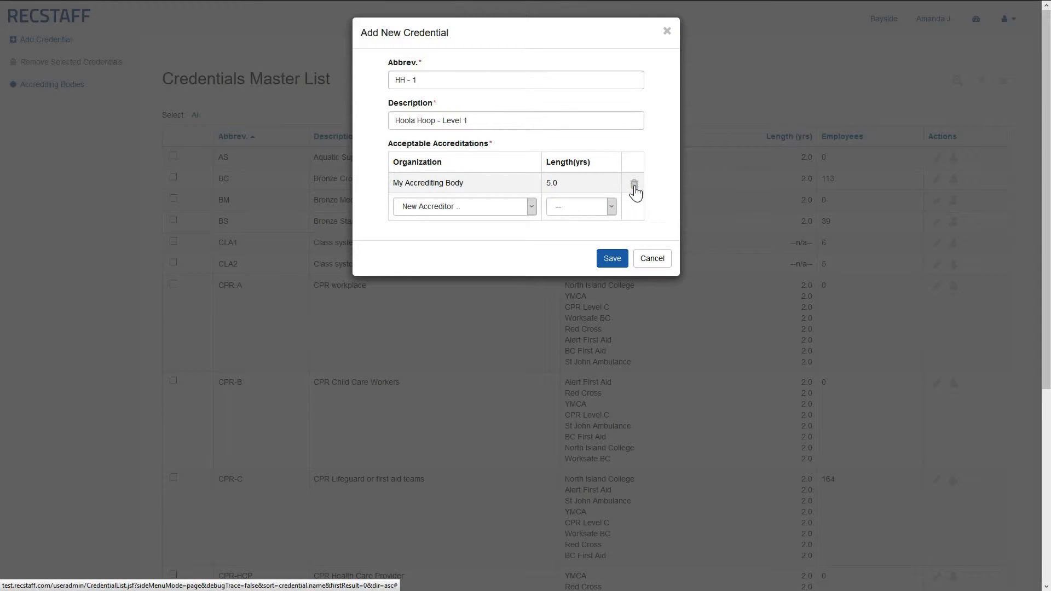
click(614, 259)
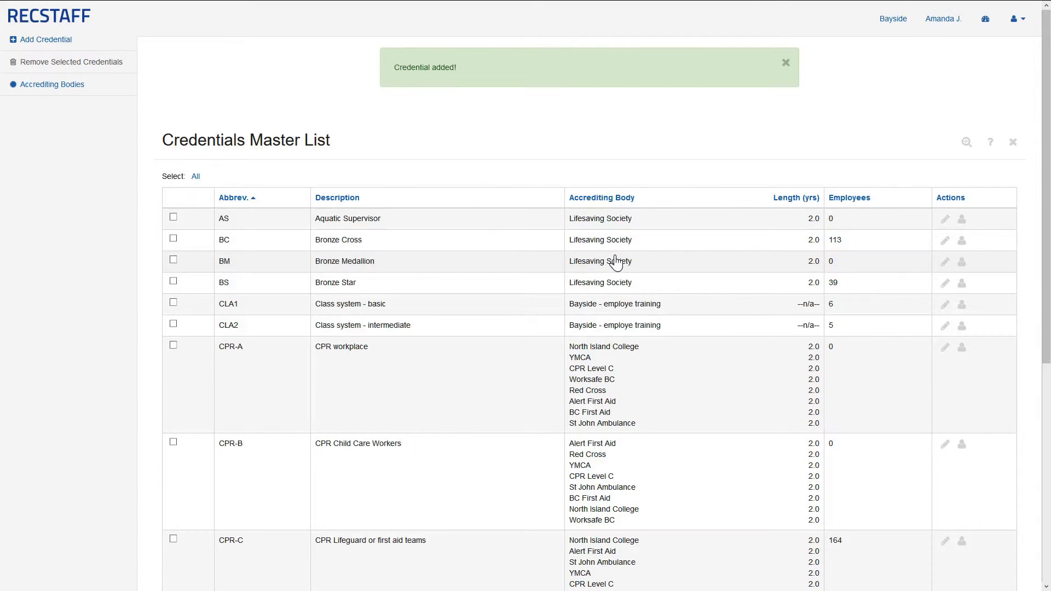
Confirm the HH - 1 Hoola Hoop - Level 1 row in the master list, then go to the Dashboard
scroll(423, 211, down, 6)
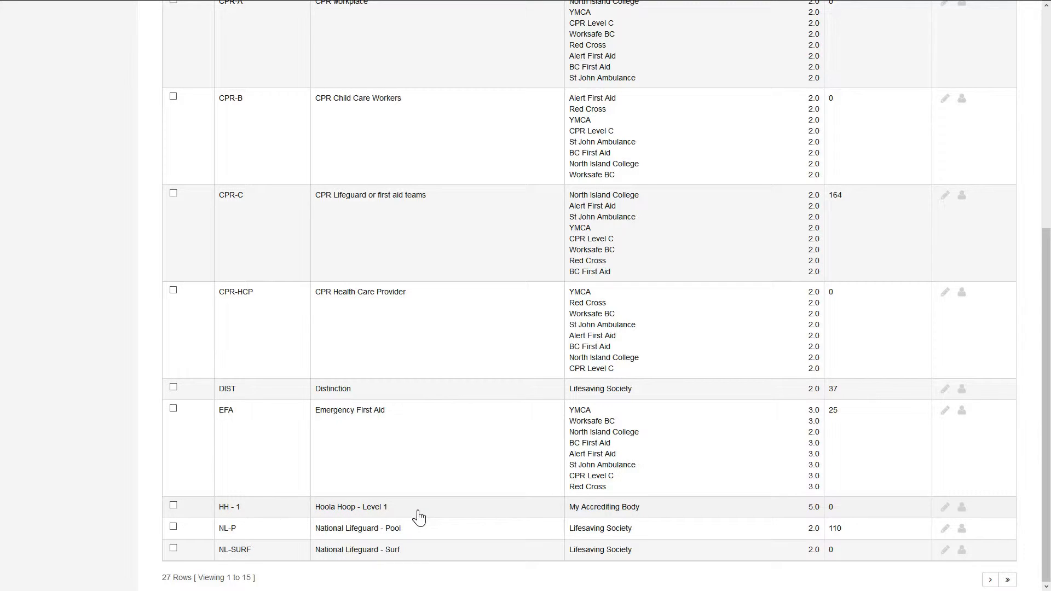
scroll(419, 518, up, 6)
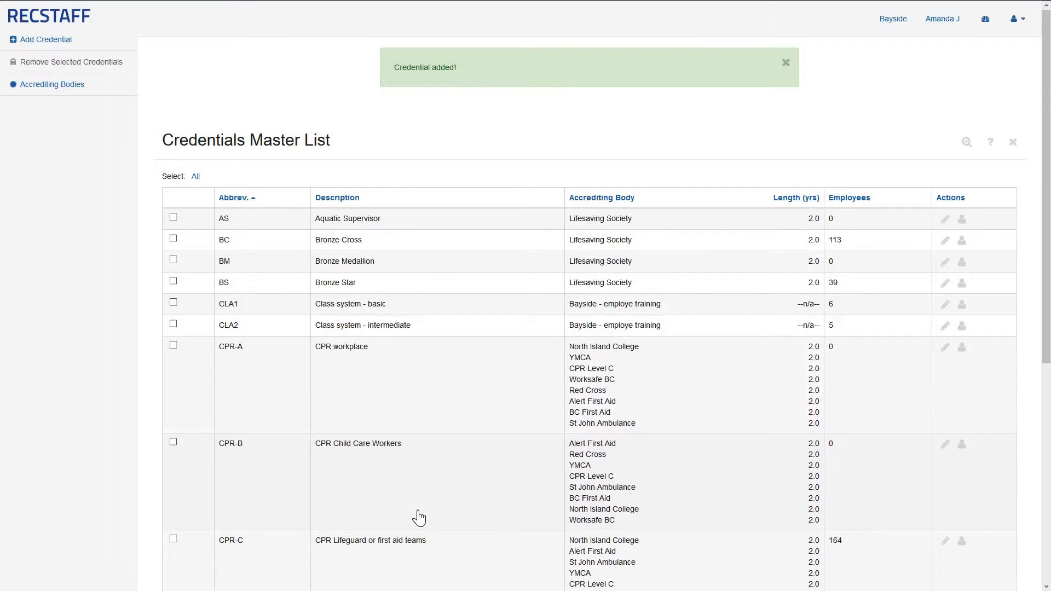
scroll(419, 517, down, 1)
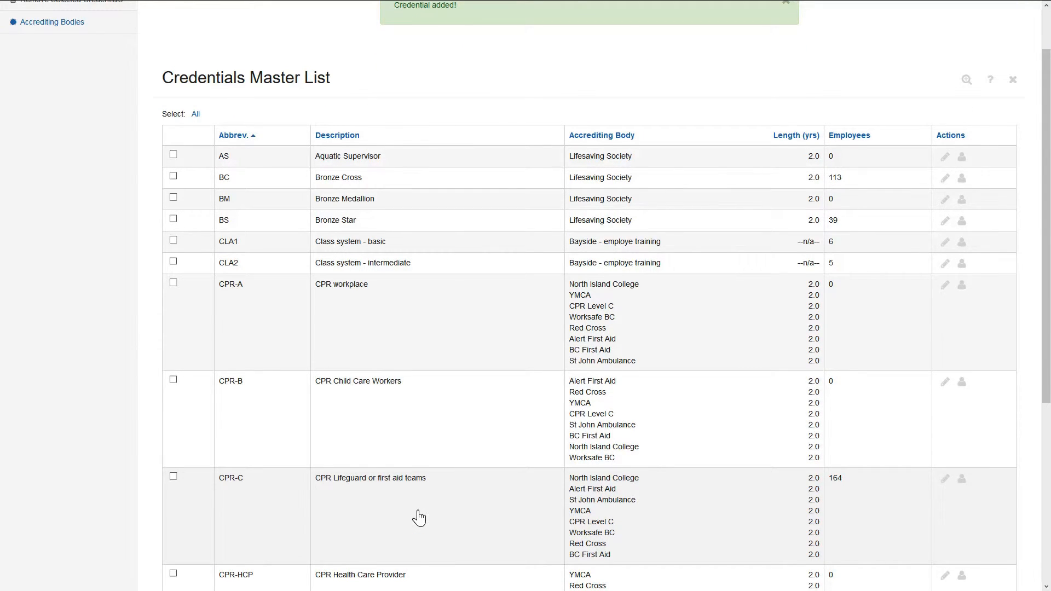
scroll(419, 518, up, 1)
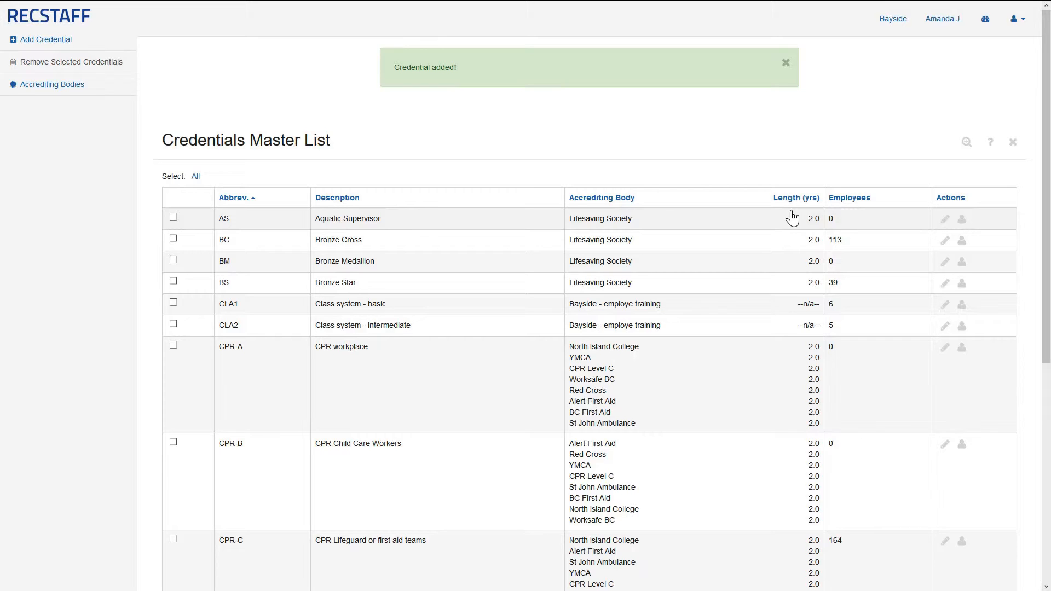
click(985, 19)
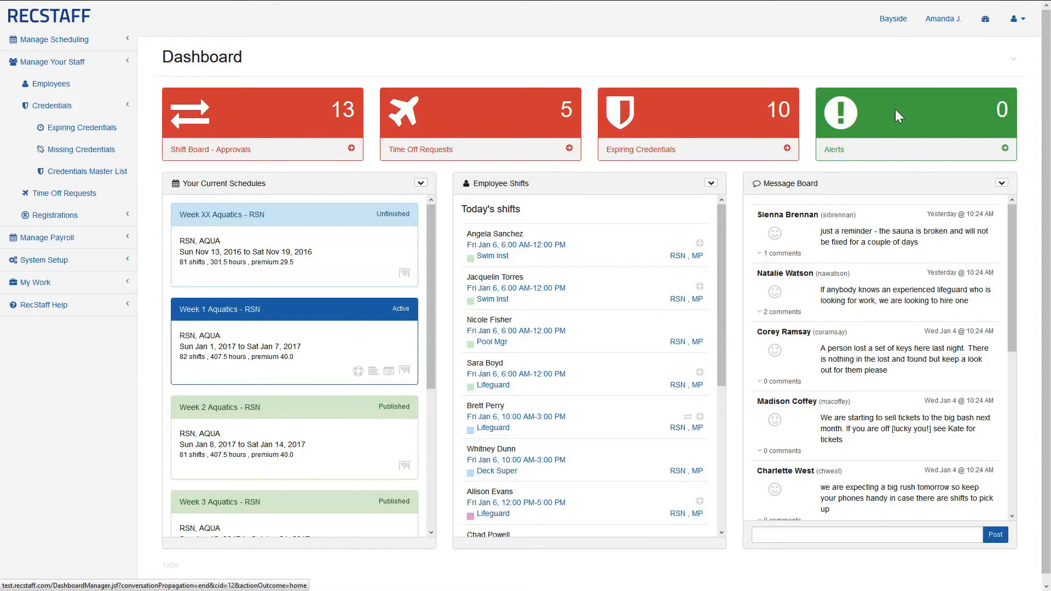
Open Employee Settings under System Setup > Employees
click(106, 266)
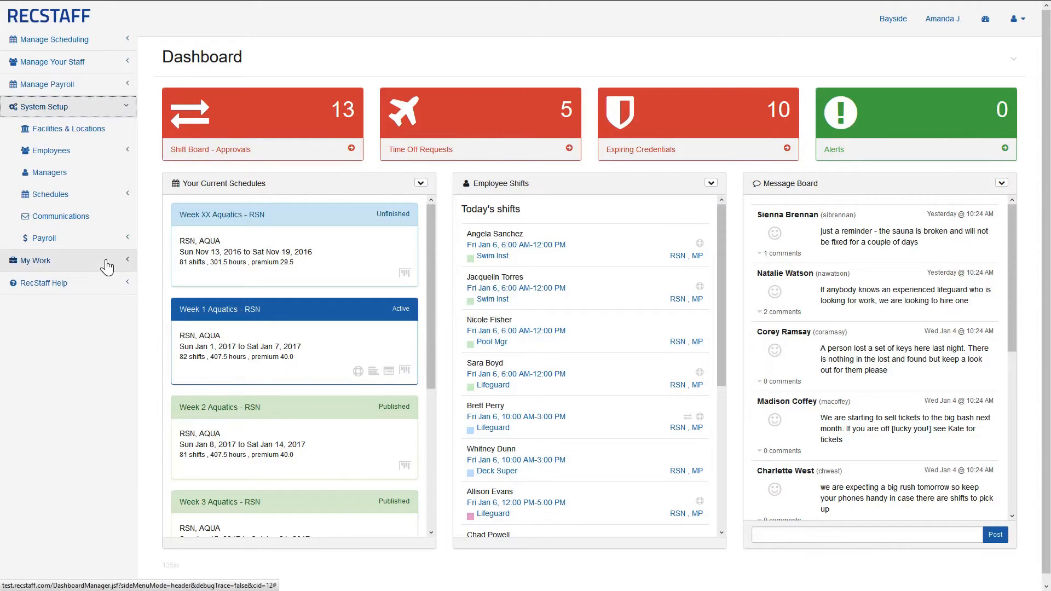
click(117, 154)
click(117, 178)
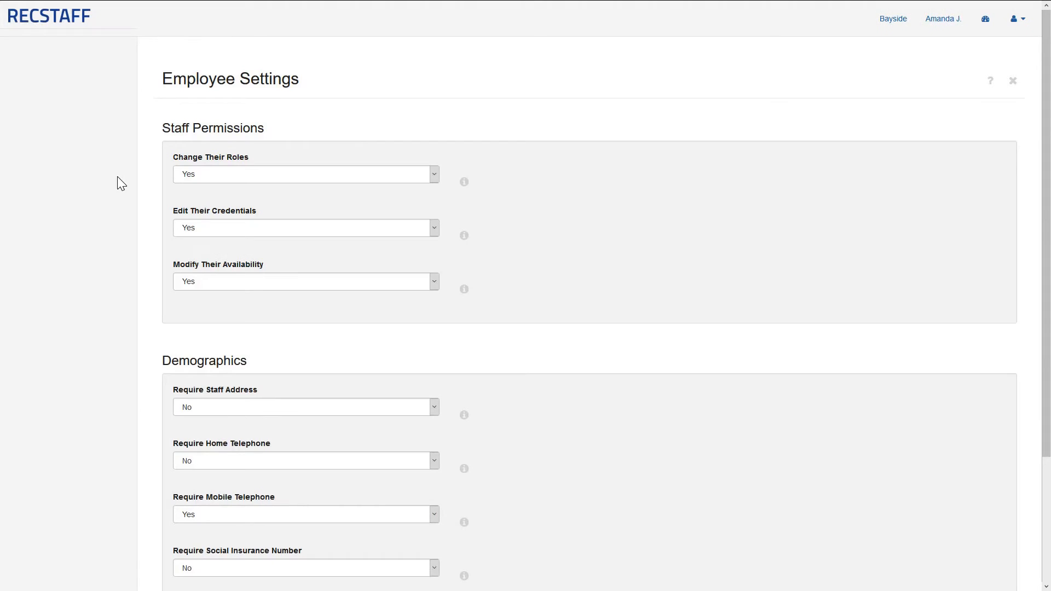
Keep Edit Their Credentials at Yes and show help for Change Roles, Edit Credentials and Modify Availability
click(433, 229)
click(434, 230)
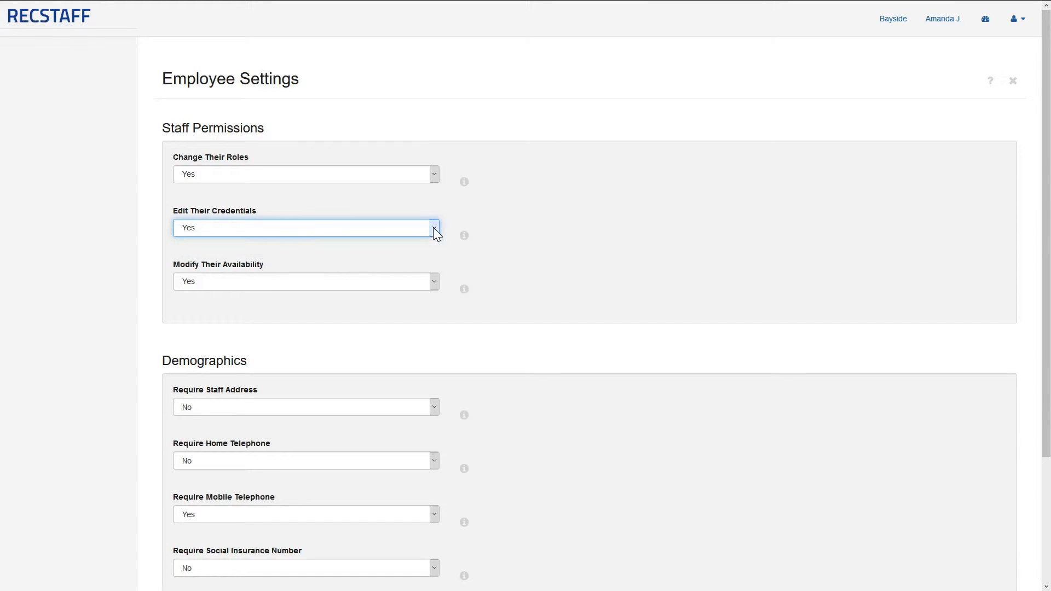
click(464, 239)
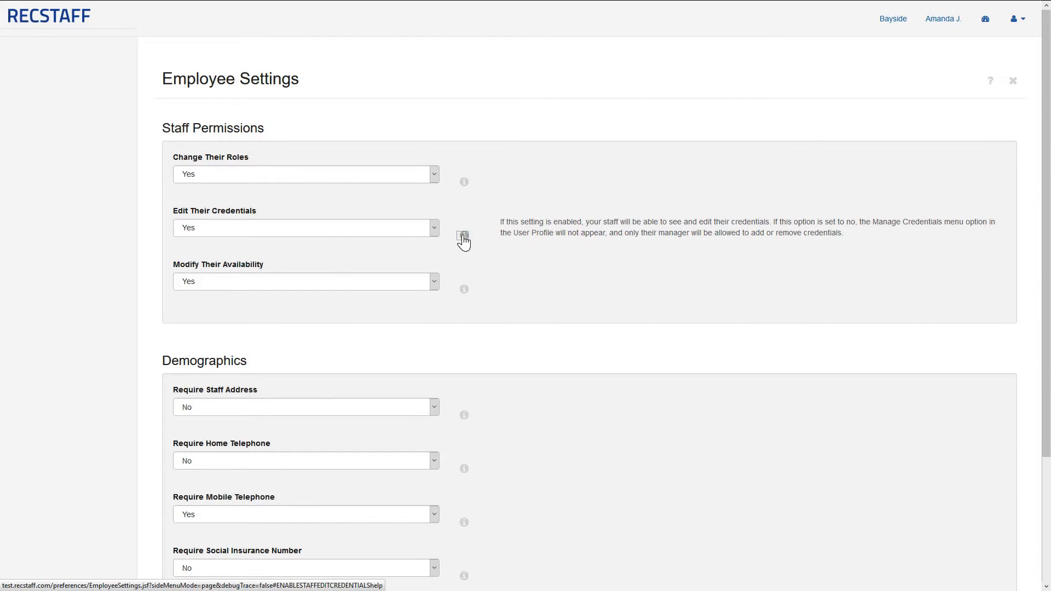
click(463, 181)
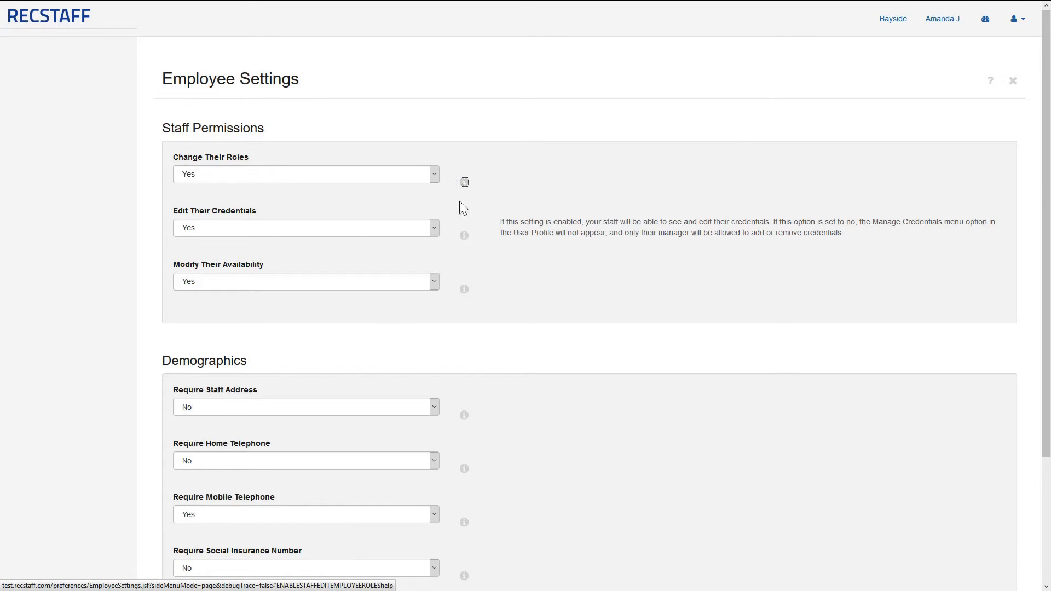
click(465, 290)
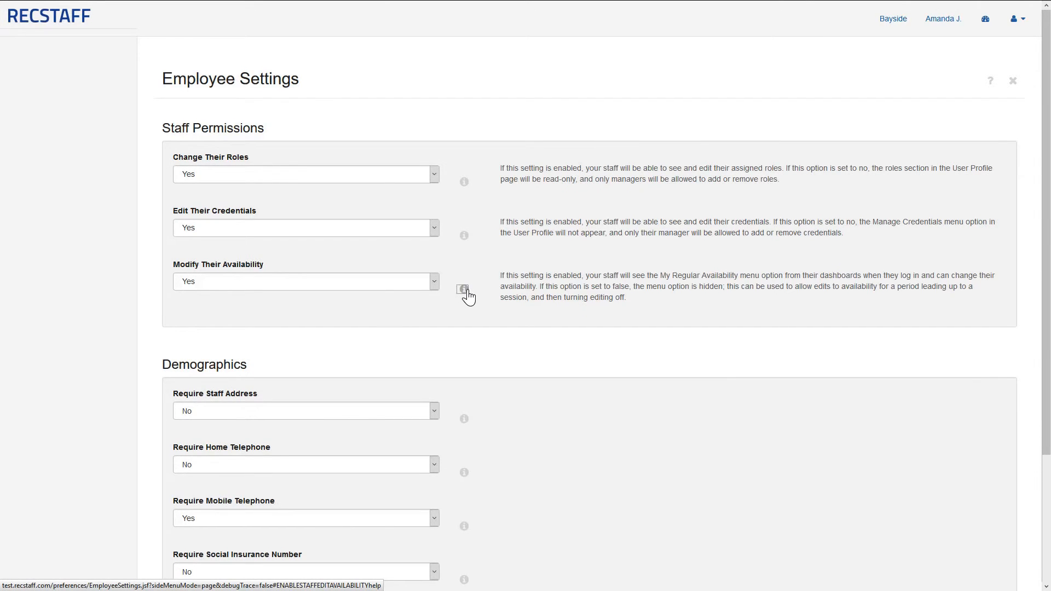